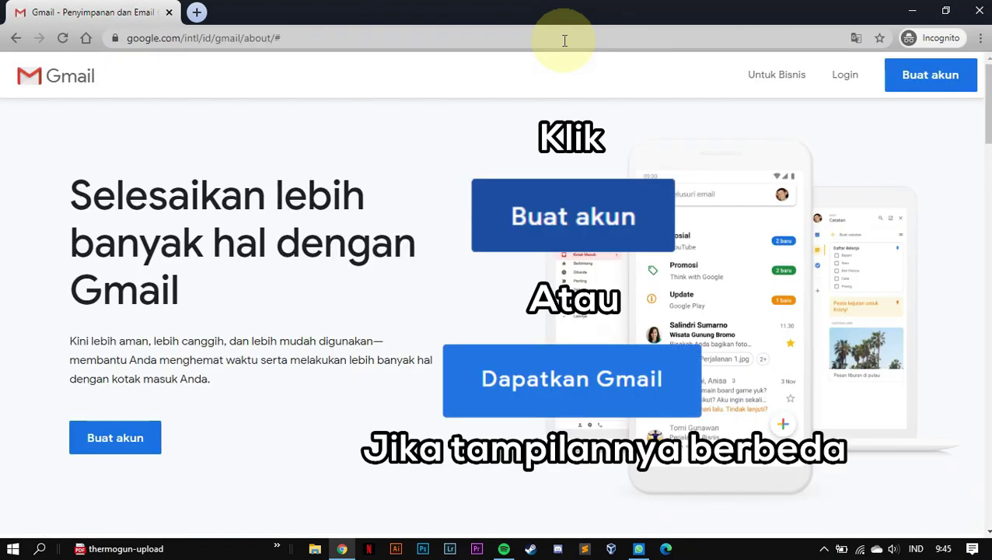
# Step: Start a new Google account, entering the first name, last name and chosen Gmail username
pyautogui.click(923, 92)
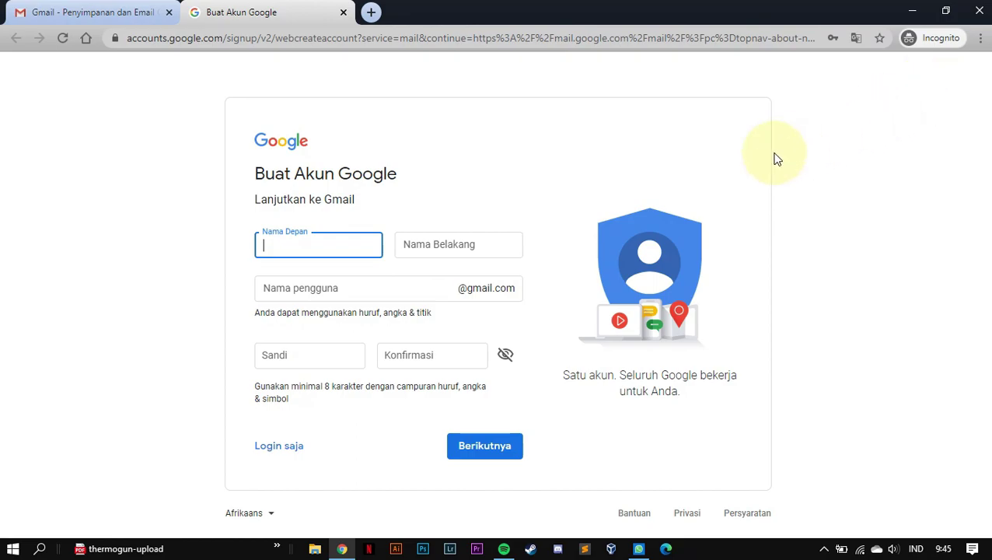
pyautogui.write('satri')
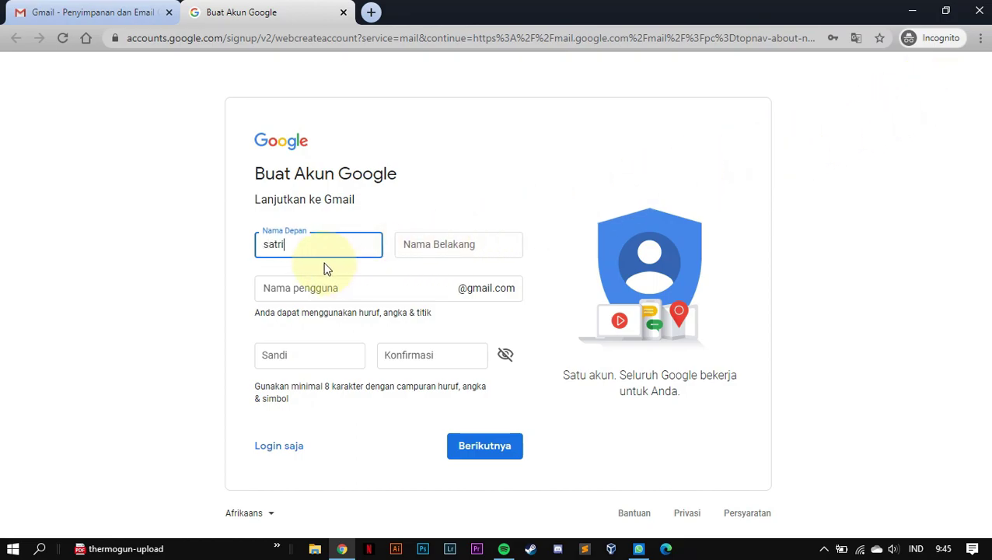
pyautogui.write('a')
pyautogui.click(420, 246)
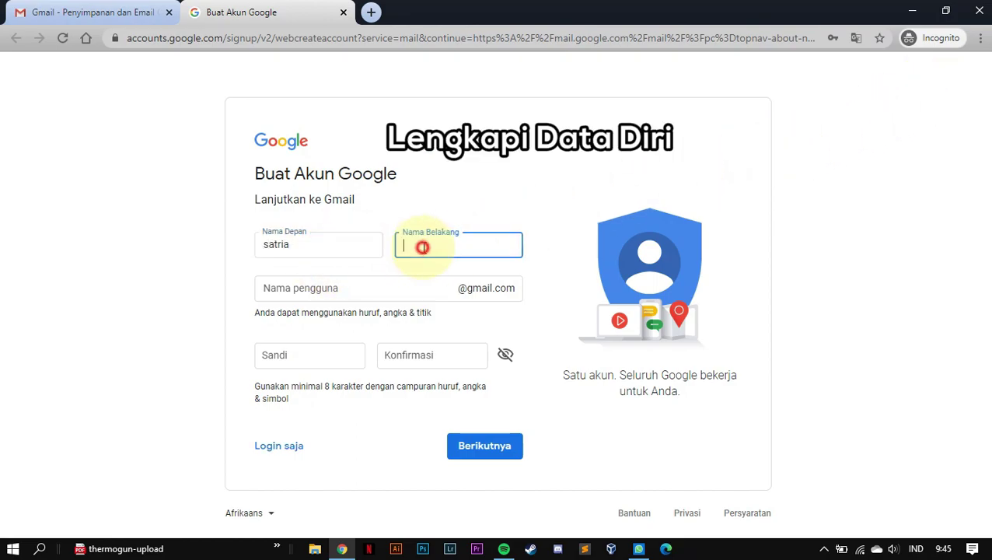
pyautogui.write('saja')
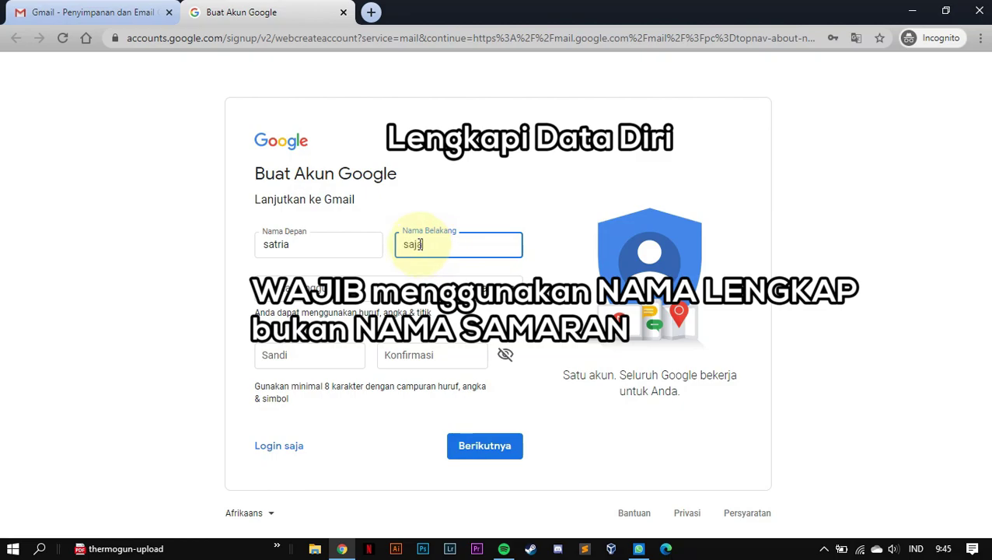
pyautogui.click(389, 289)
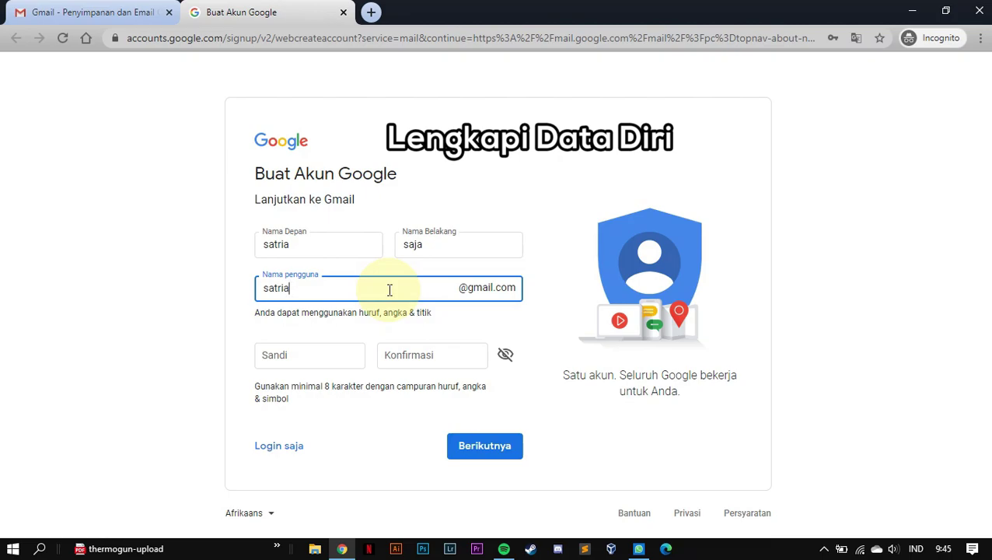
pyautogui.write('.algebra')
# Step: Set and confirm the account password, then submit the form
pyautogui.click(264, 356)
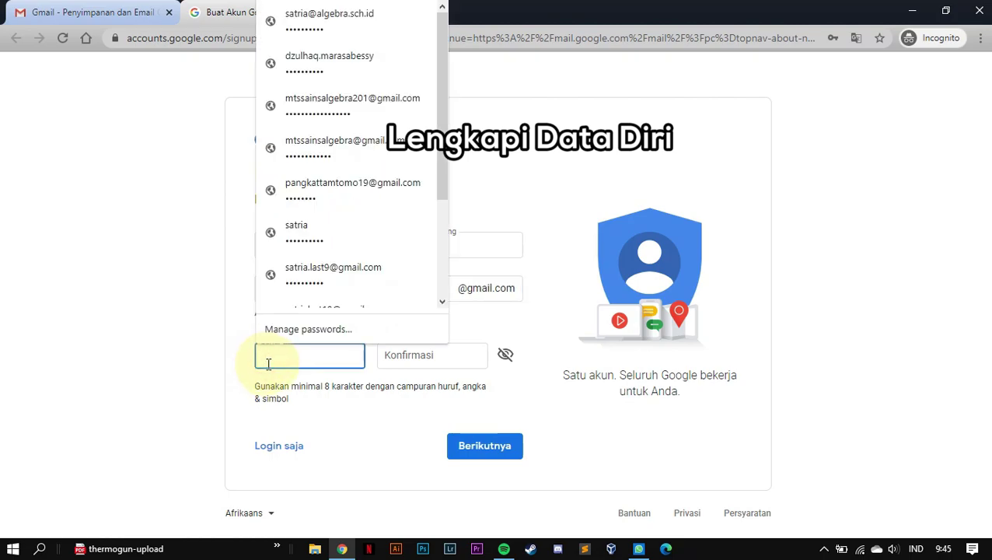
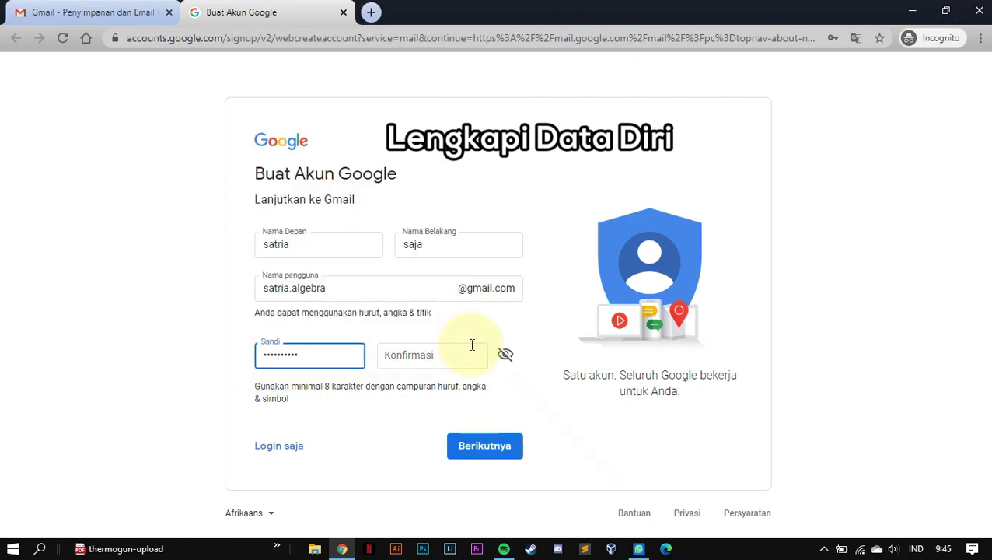
pyautogui.click(464, 354)
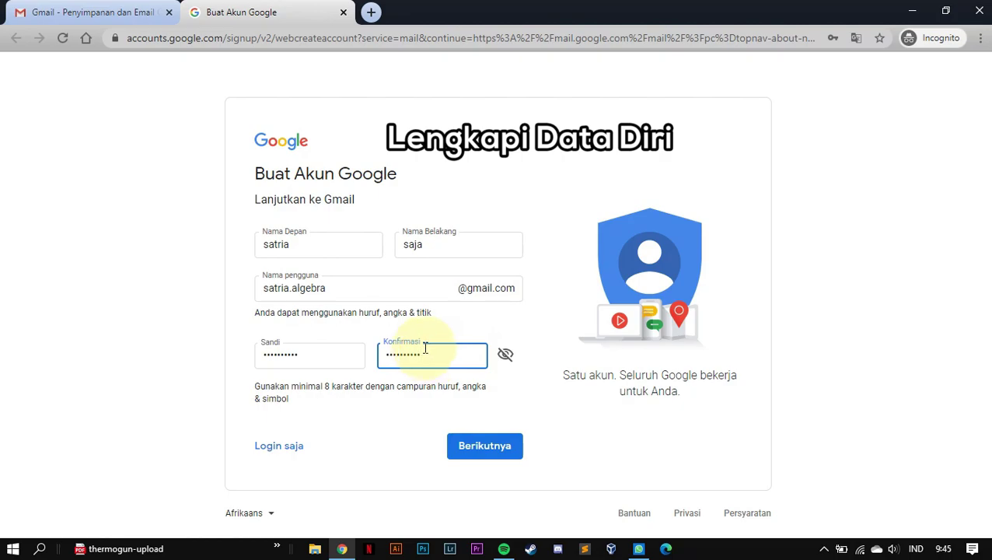
pyautogui.click(561, 433)
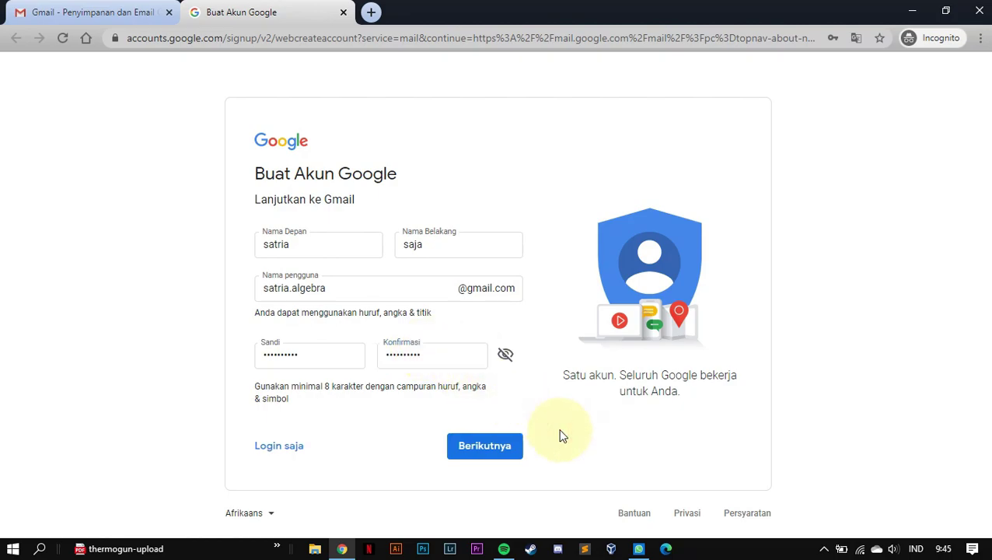
pyautogui.click(496, 454)
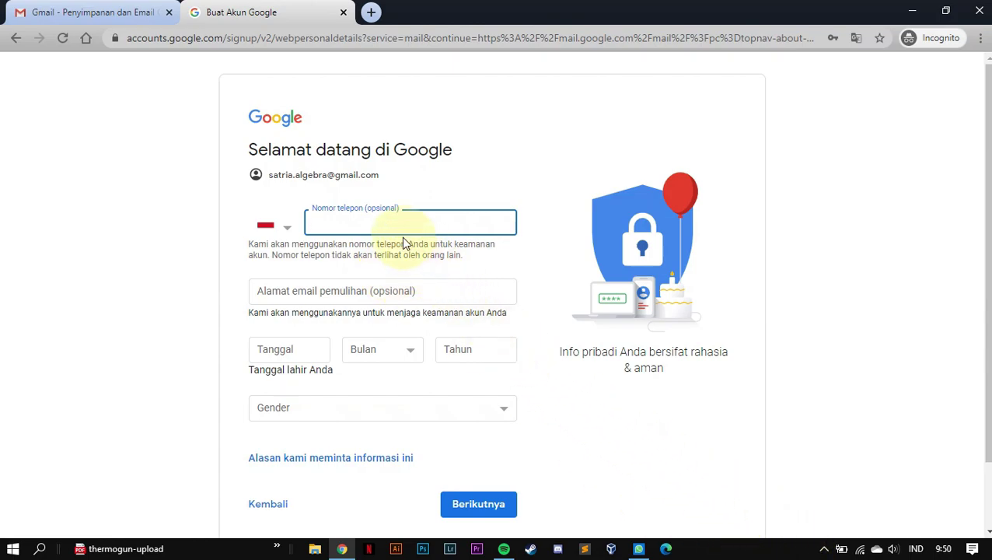
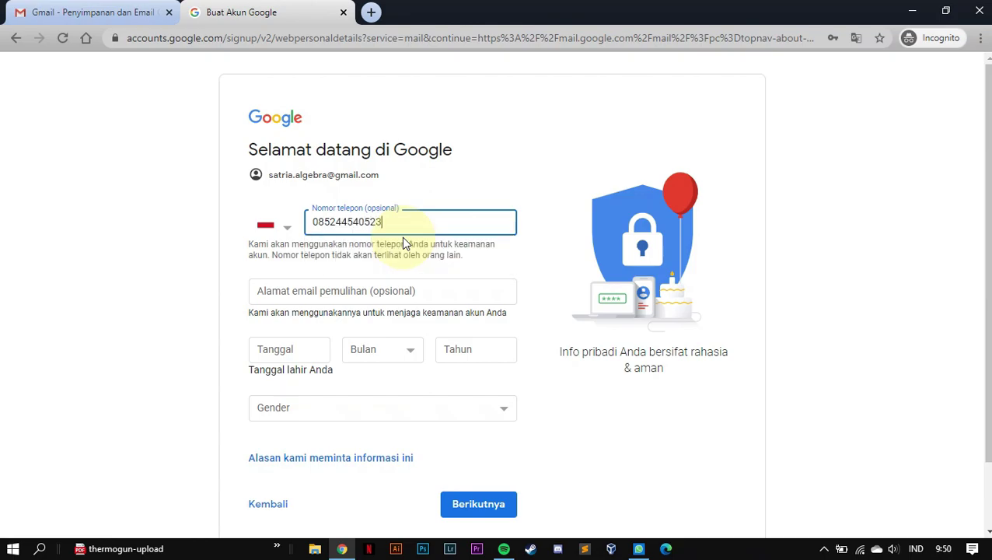
pyautogui.click(300, 358)
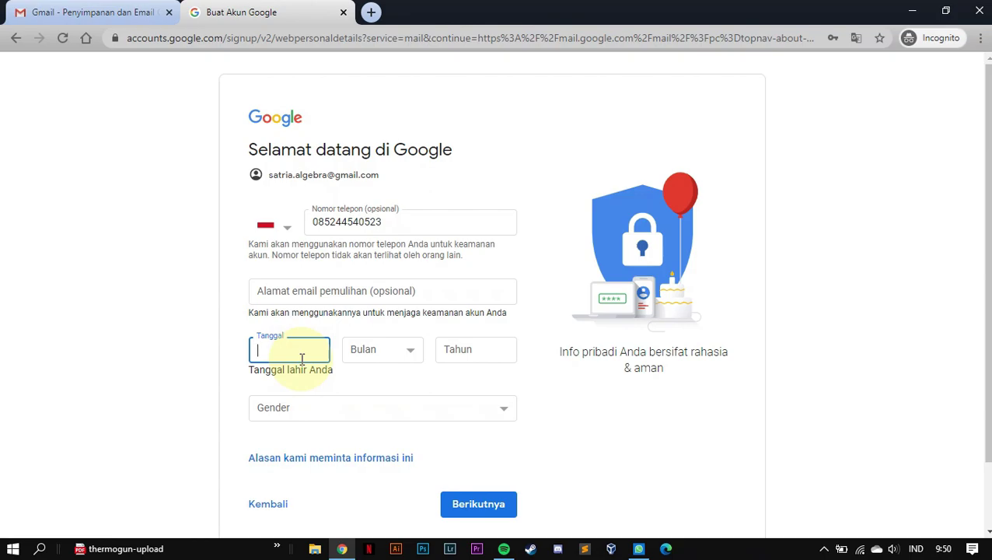
pyautogui.write('19')
pyautogui.click(410, 354)
pyautogui.click(406, 401)
pyautogui.click(455, 350)
pyautogui.write('2000')
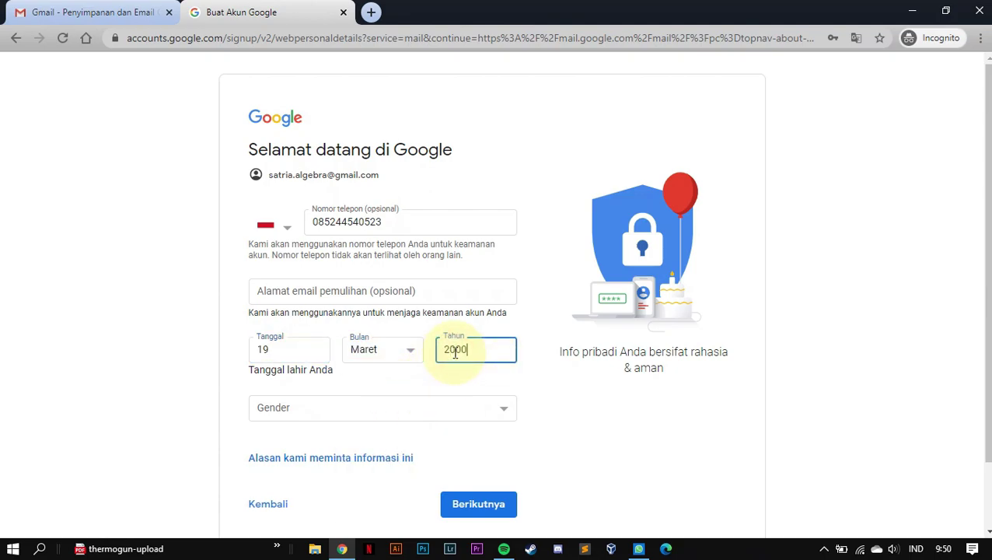
# Step: Set the gender to Pria and submit the personal details
pyautogui.click(452, 411)
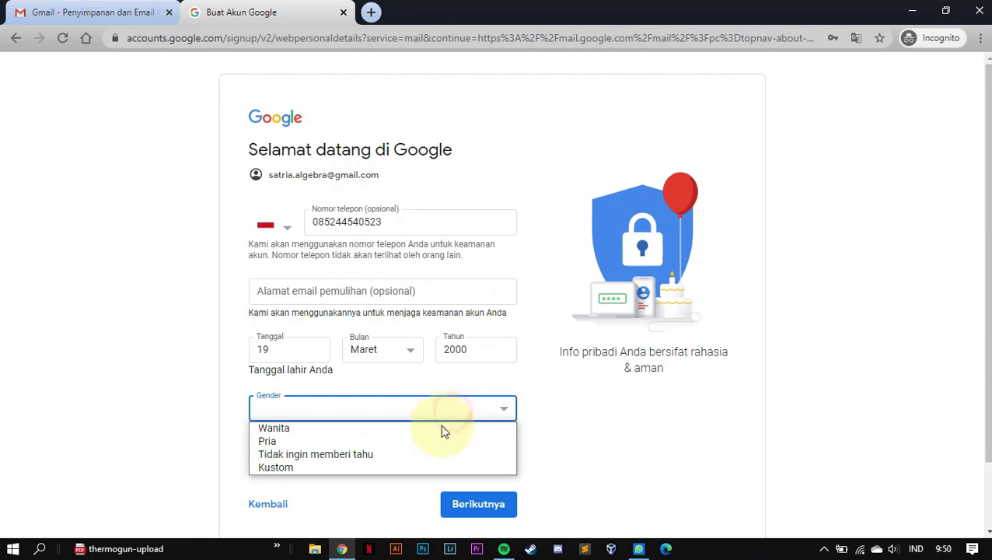
pyautogui.click(437, 441)
pyautogui.scroll(-1, 972, 276)
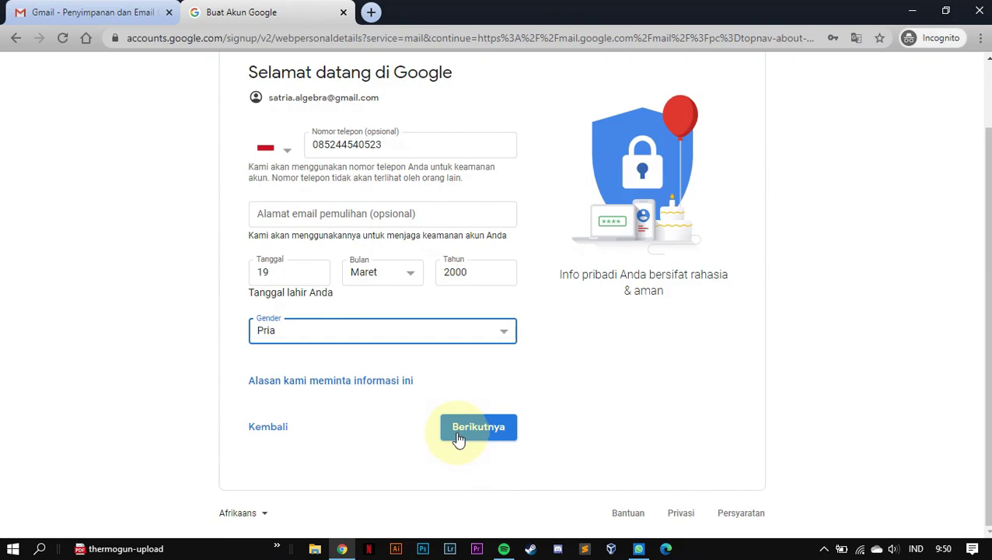
pyautogui.click(459, 439)
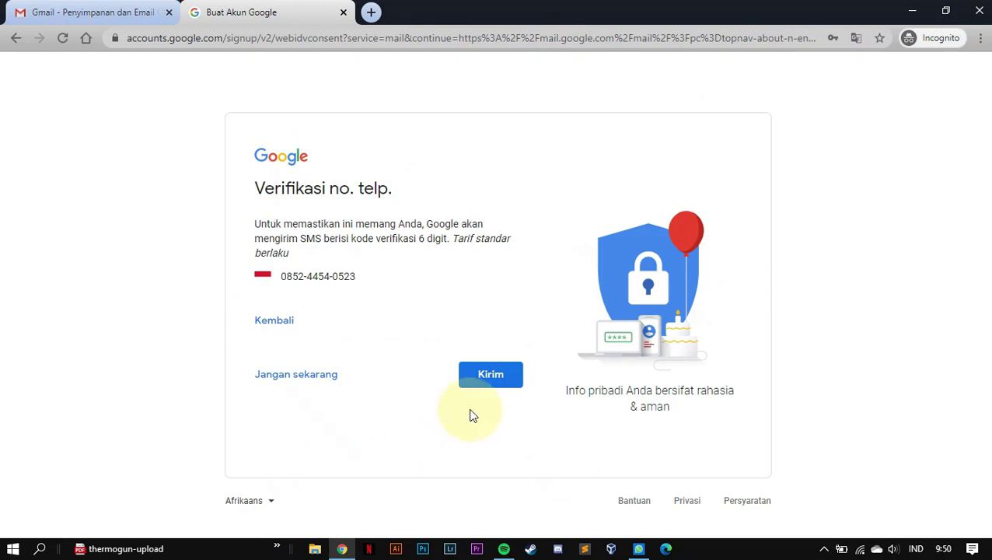
# Step: Have the verification code sent by SMS and verify the phone with the received six-digit code
pyautogui.click(485, 381)
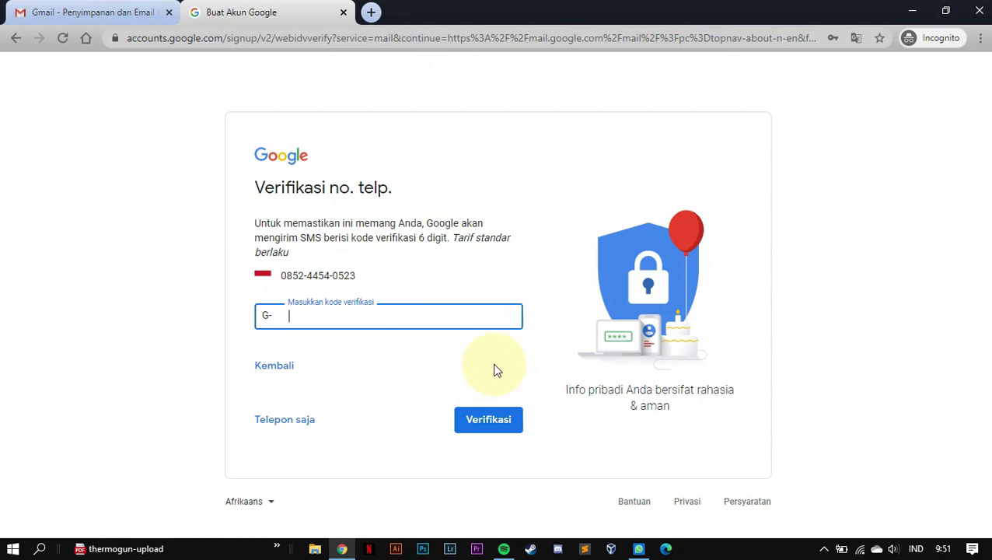
pyautogui.click(483, 435)
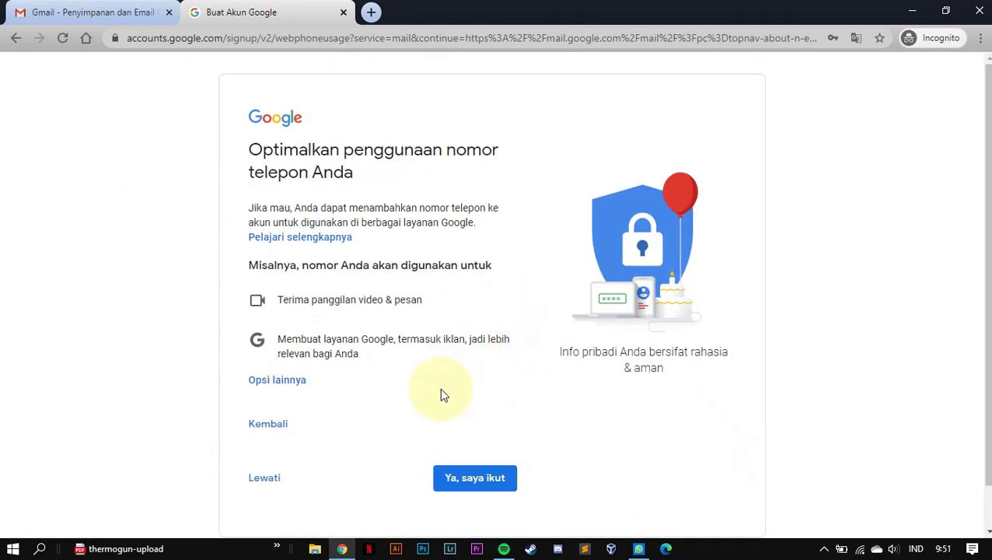
# Step: Skip the extra phone-number uses and agree to the Privasi dan Persyaratan terms
pyautogui.scroll(-1, 440, 391)
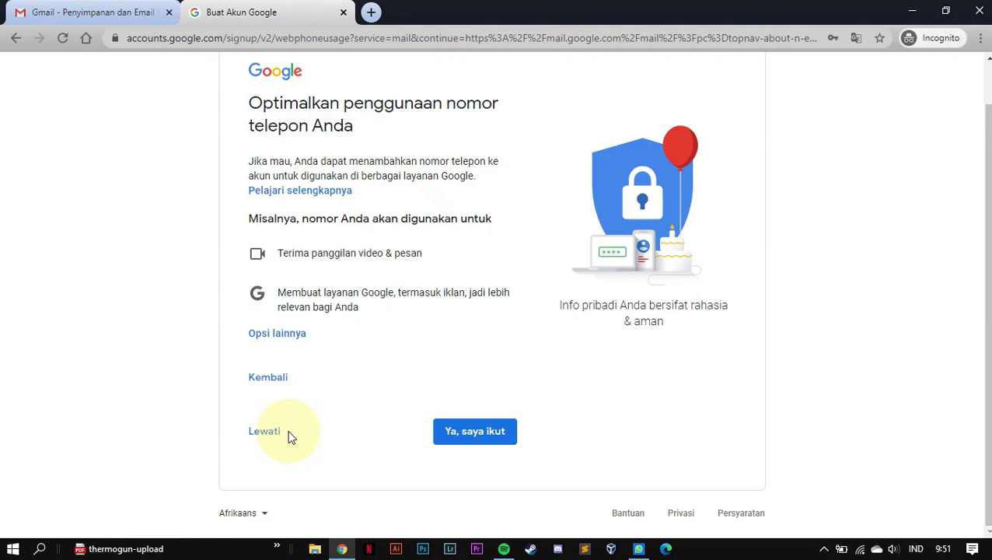
pyautogui.click(262, 431)
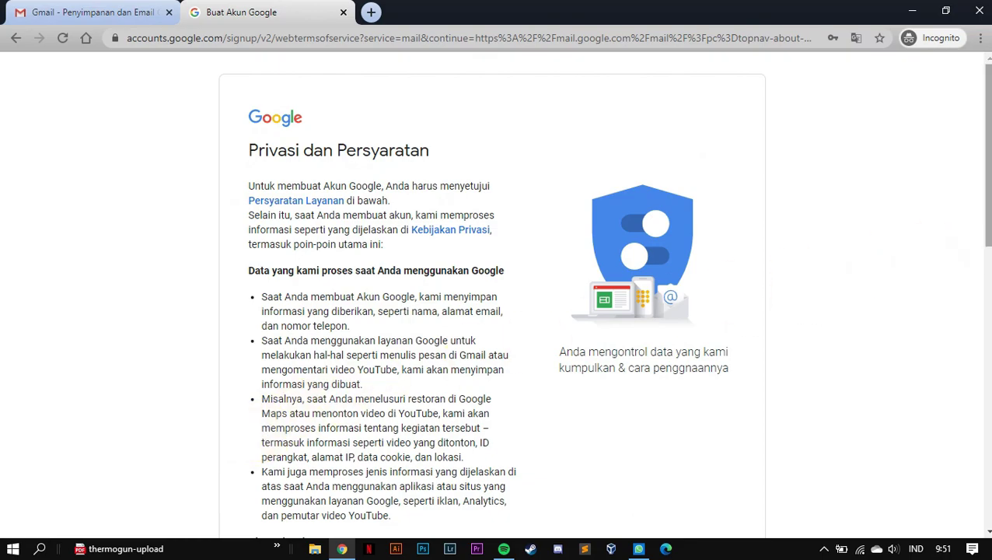
pyautogui.scroll(-9, 493, 296)
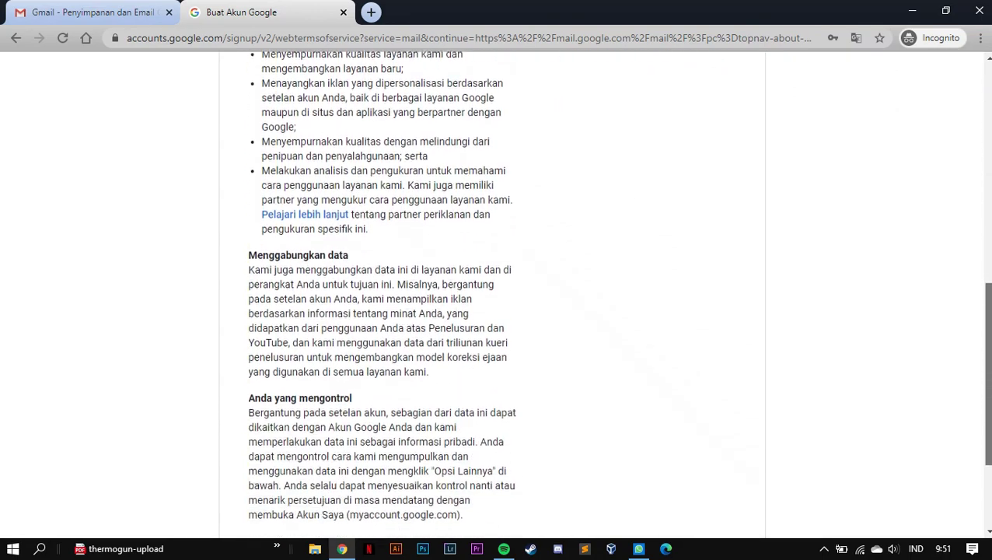
pyautogui.click(450, 445)
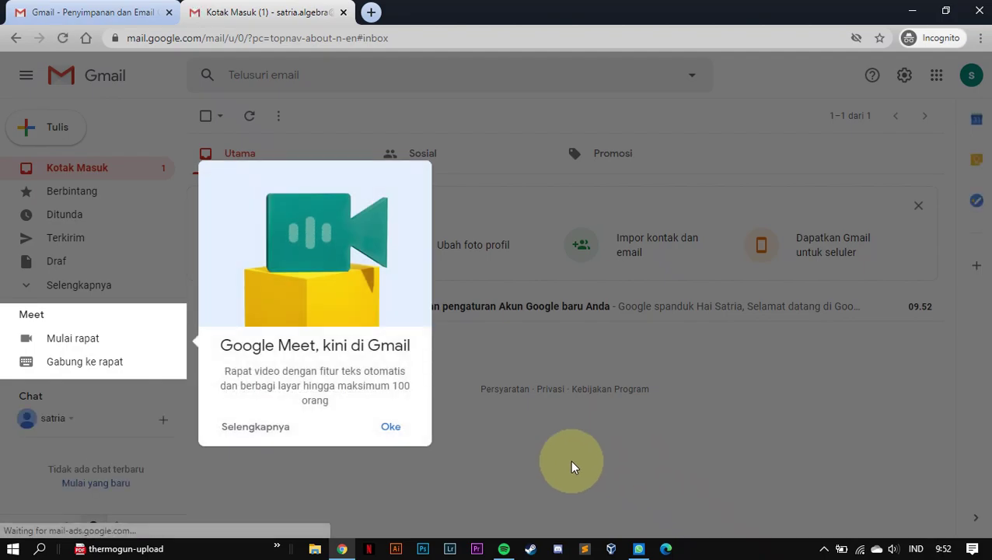
# Step: Dismiss the Google Meet announcement in Gmail with Oke
pyautogui.click(396, 429)
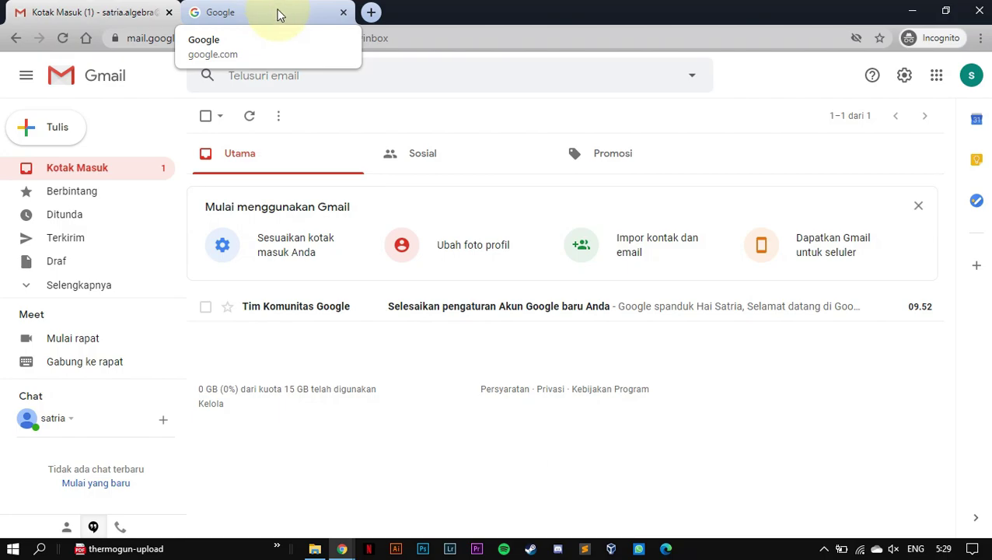
# Step: Load classroom.google.com in the Google tab
pyautogui.click(282, 16)
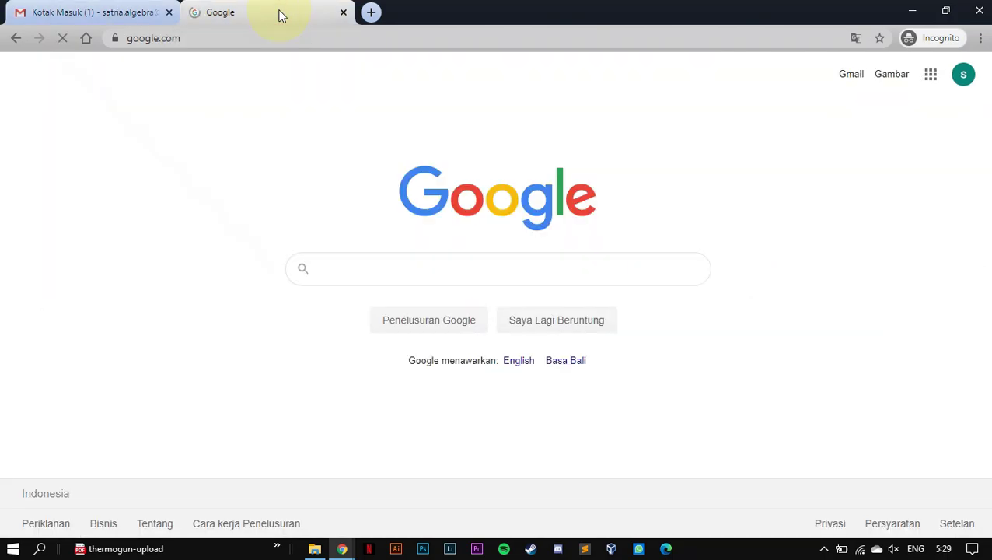
pyautogui.click(313, 39)
pyautogui.write('CLASS')
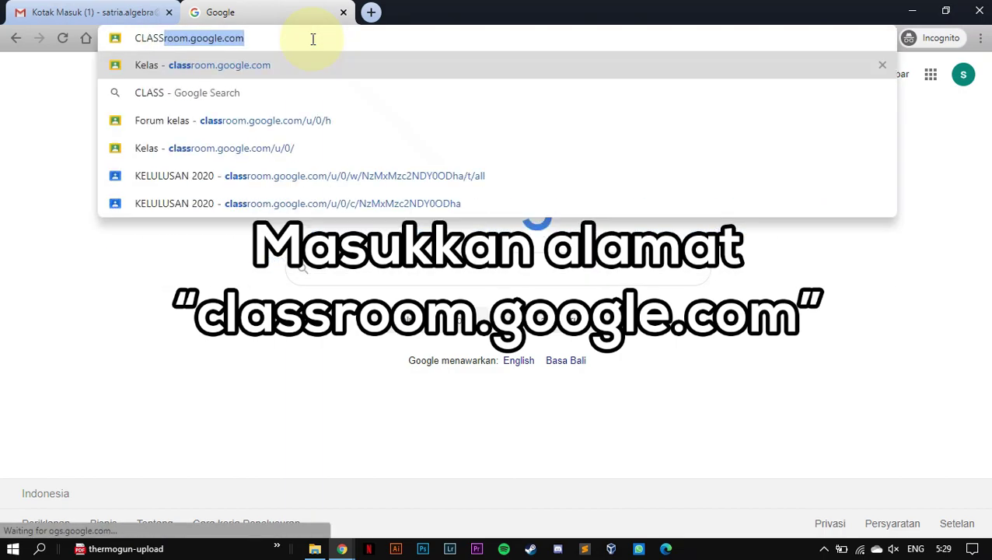
pyautogui.press('Return')
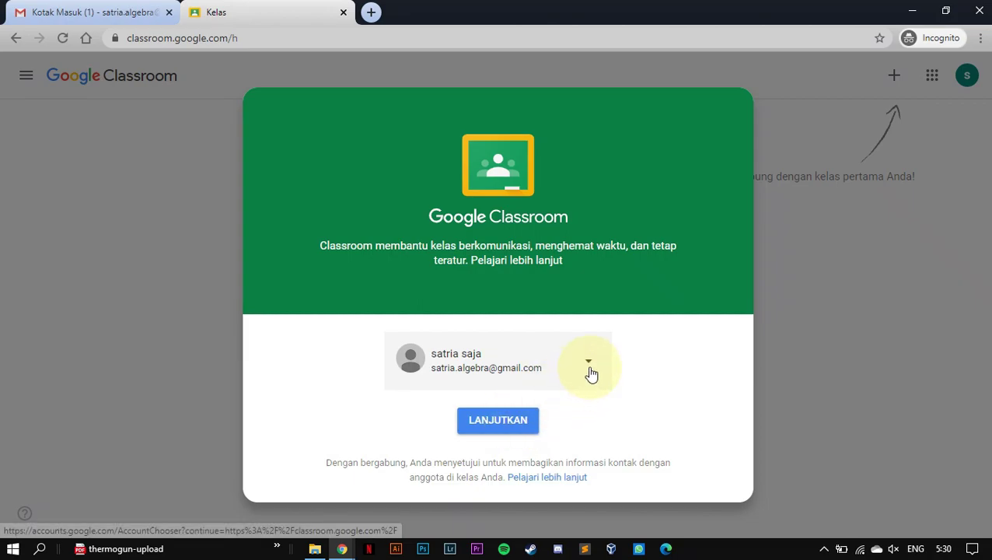
# Step: Continue past the Classroom welcome with LANJUTKAN and choose Gabung ke kelas from the + menu
pyautogui.click(533, 425)
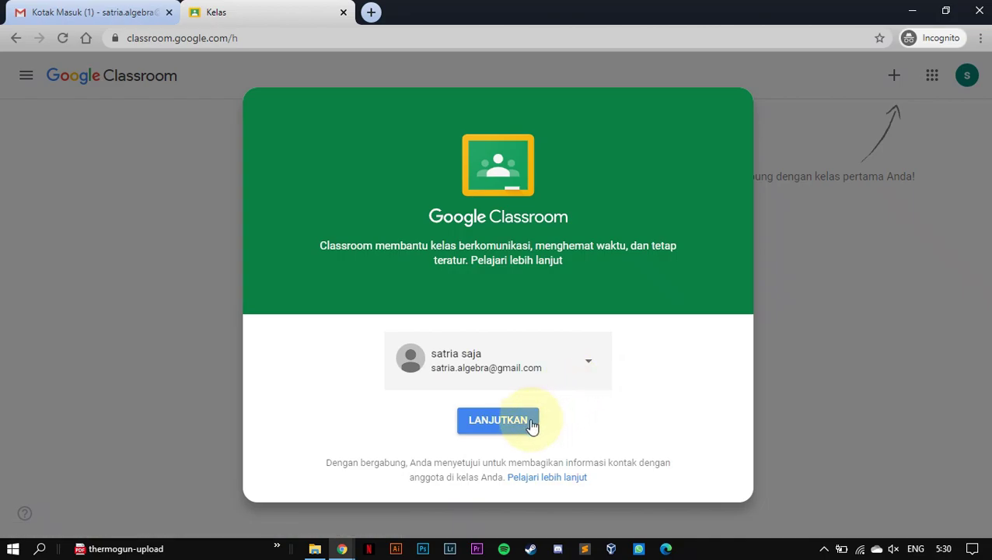
pyautogui.click(531, 424)
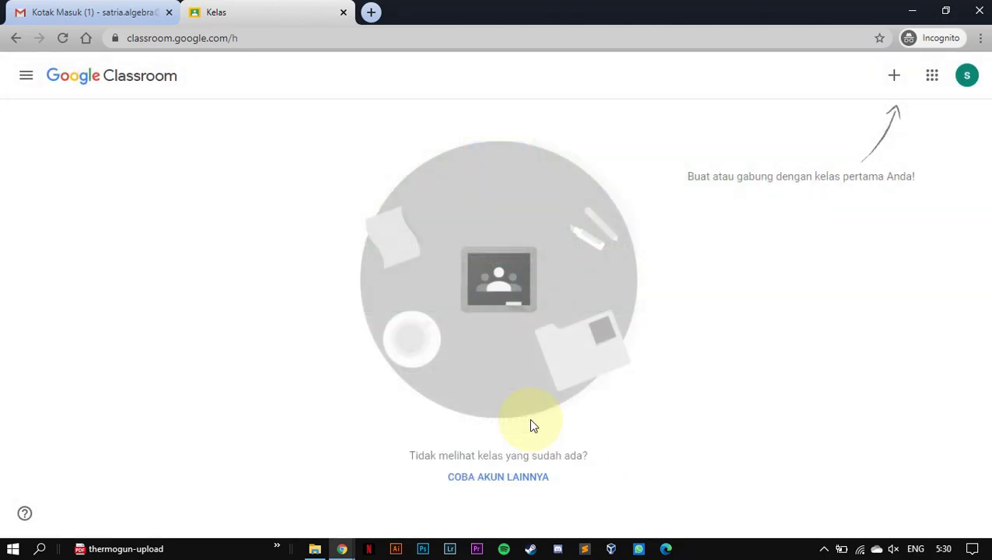
pyautogui.click(906, 81)
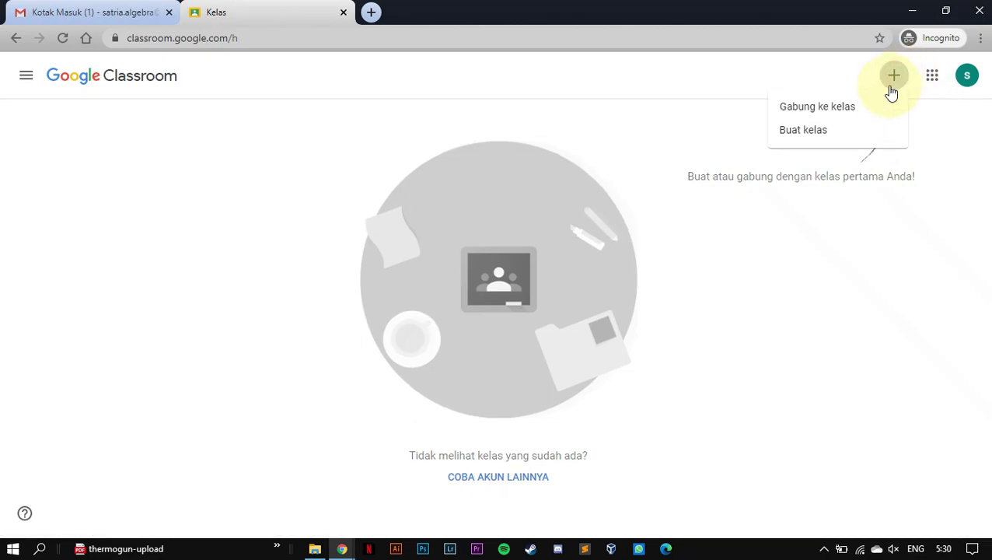
pyautogui.click(848, 121)
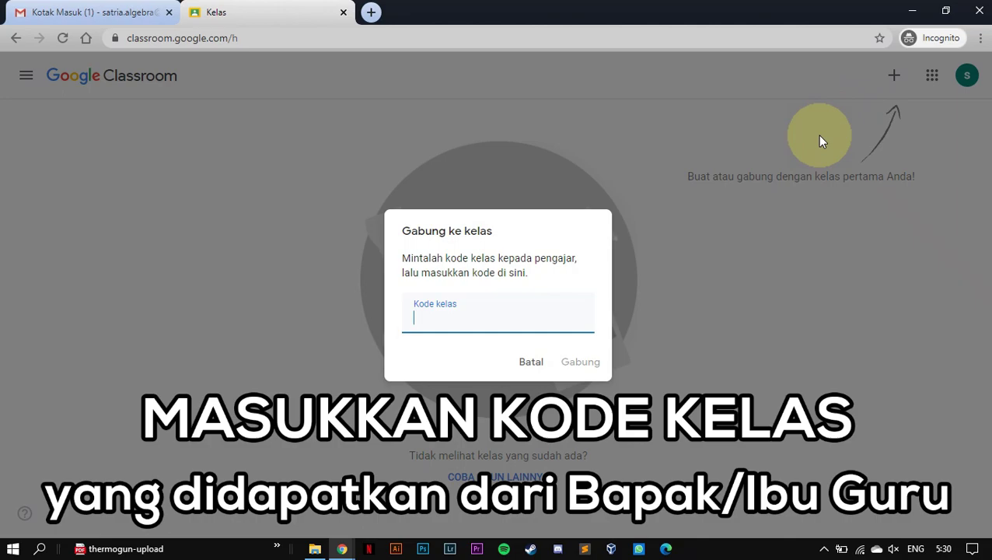
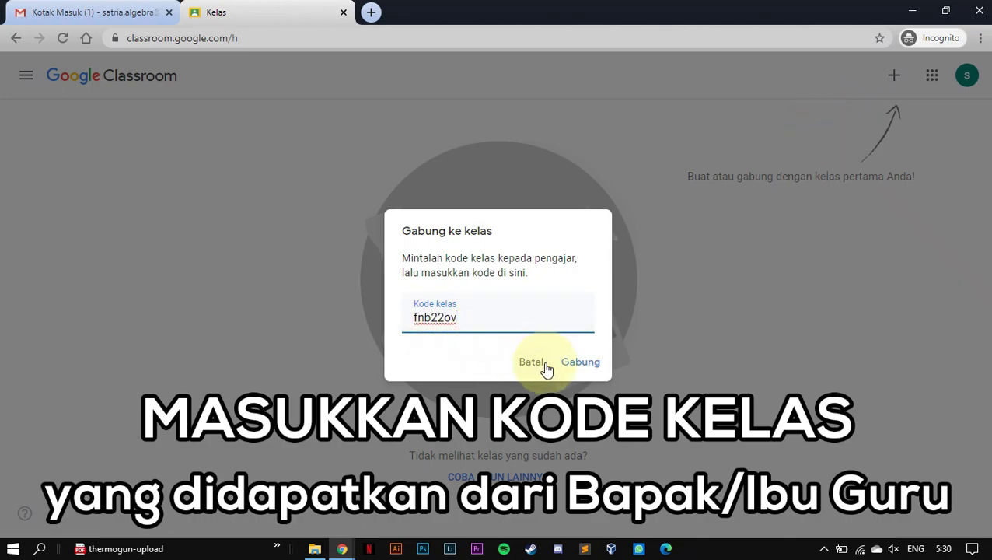
pyautogui.click(576, 364)
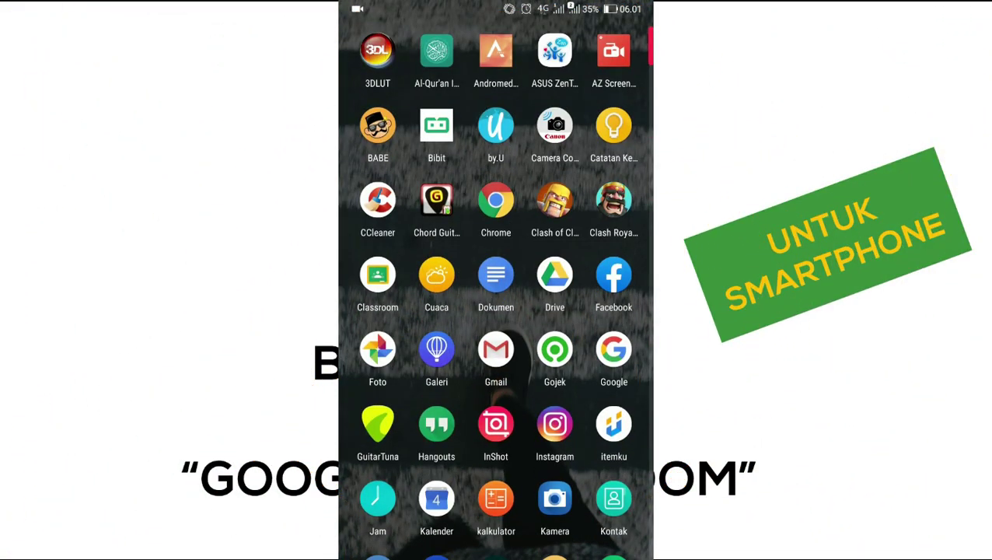
# Step: In the phone's Classroom app, choose to add another Google account from the side menu
pyautogui.click(378, 274)
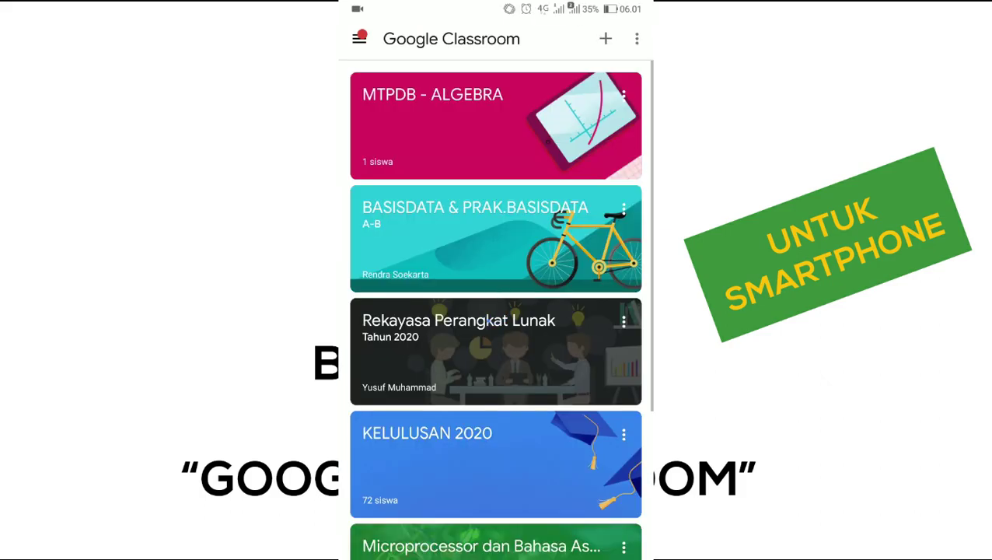
pyautogui.click(359, 39)
pyautogui.click(474, 51)
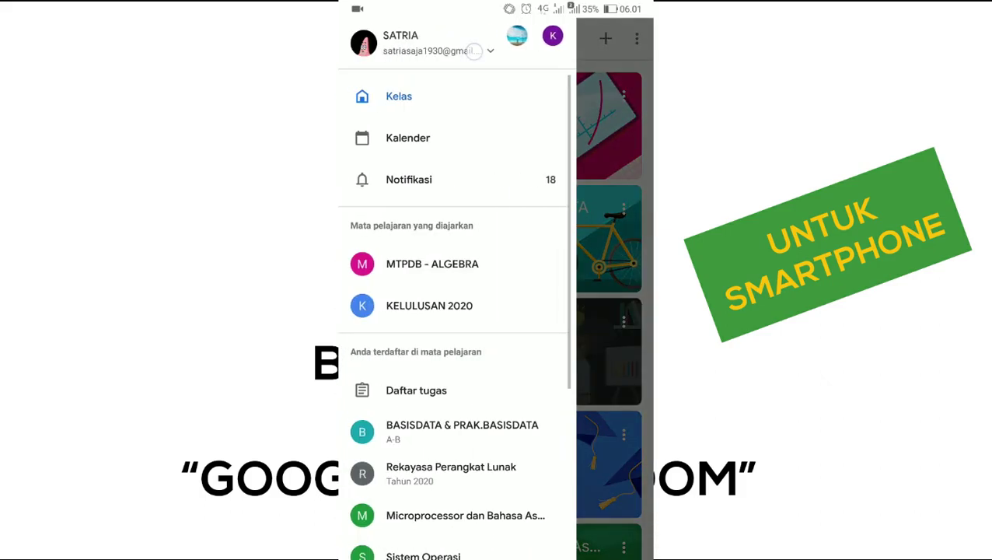
pyautogui.click(482, 315)
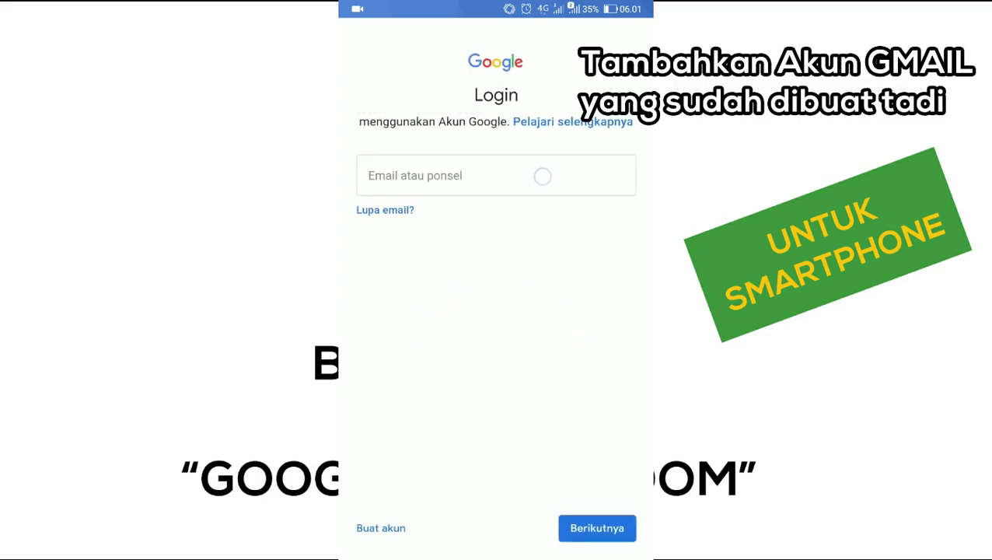
# Step: Sign in on the phone with the new account's Gmail address and password
pyautogui.click(542, 177)
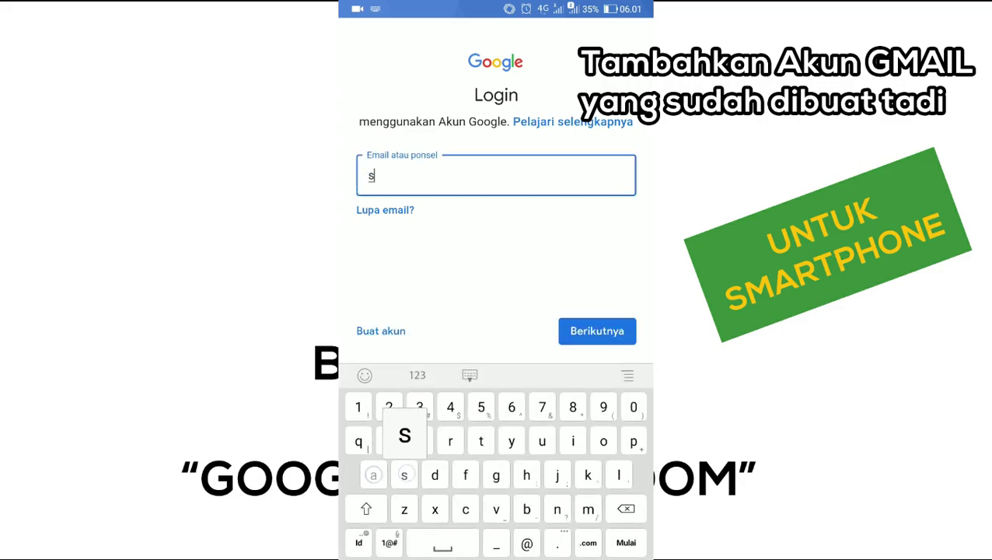
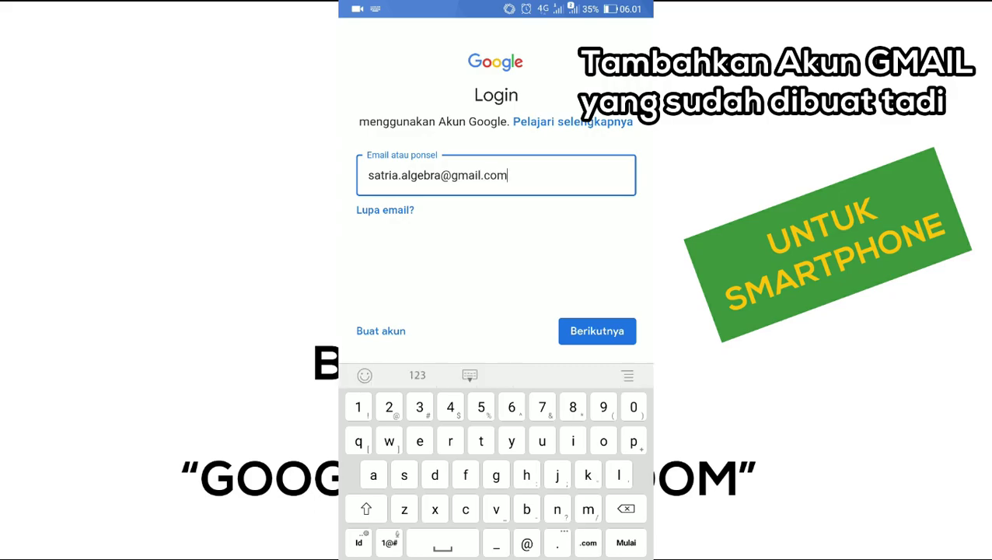
pyautogui.click(604, 332)
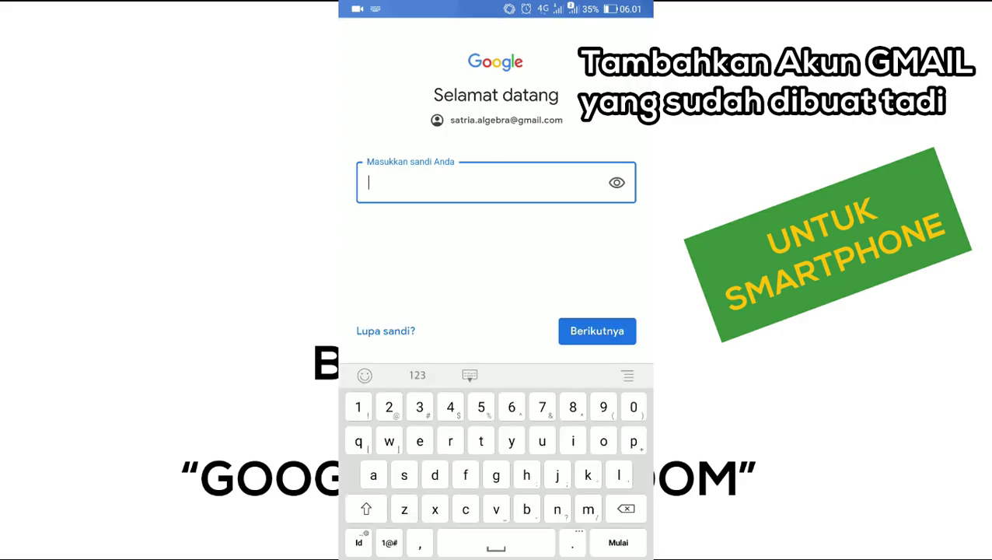
pyautogui.write('••••••c•••')
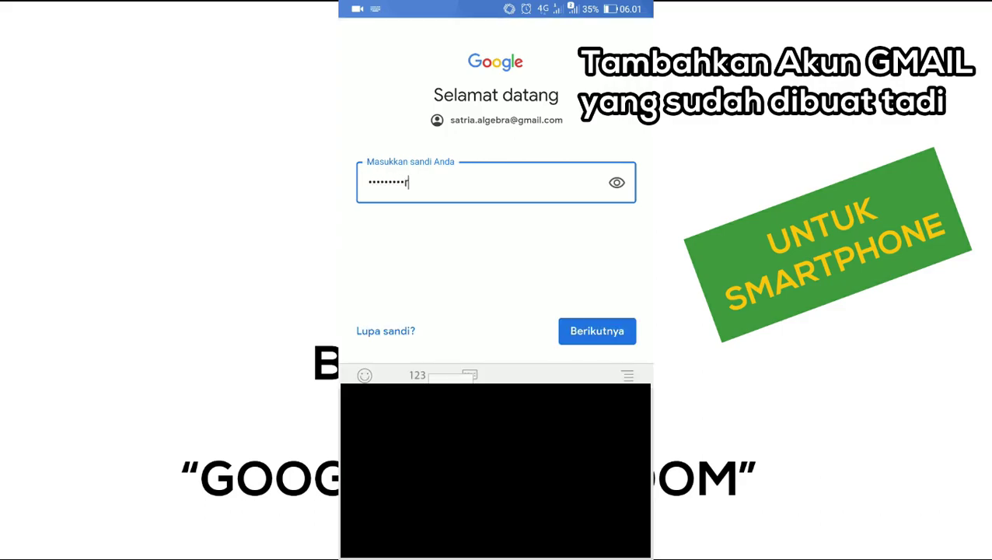
pyautogui.click(597, 330)
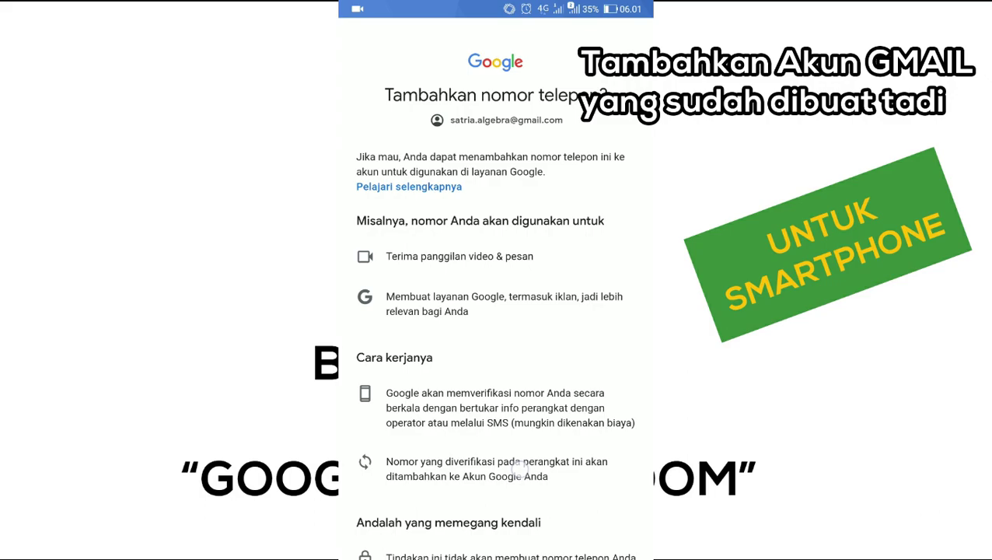
# Step: Skip adding a phone number and accept Google's terms of service
pyautogui.scroll(-5, 518, 467)
pyautogui.click(380, 535)
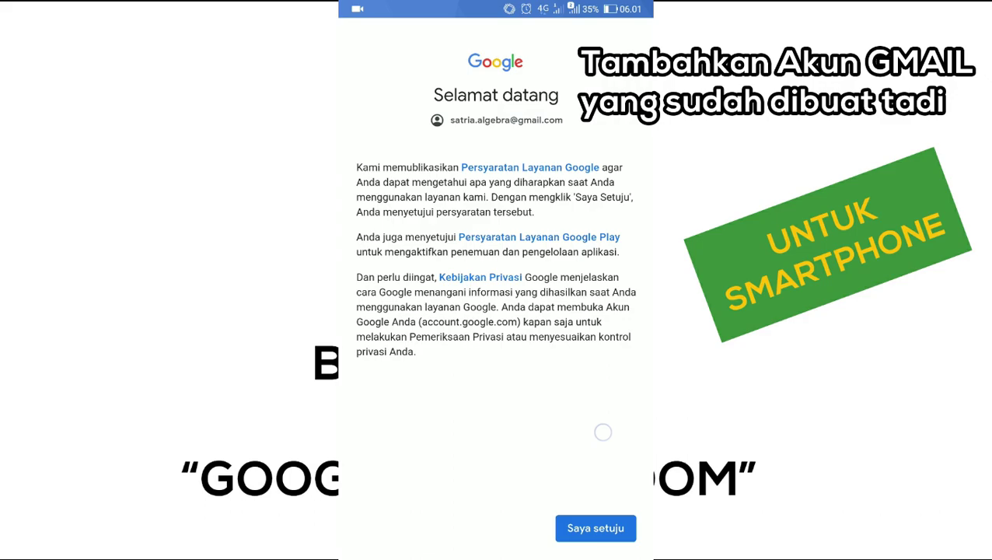
pyautogui.click(608, 526)
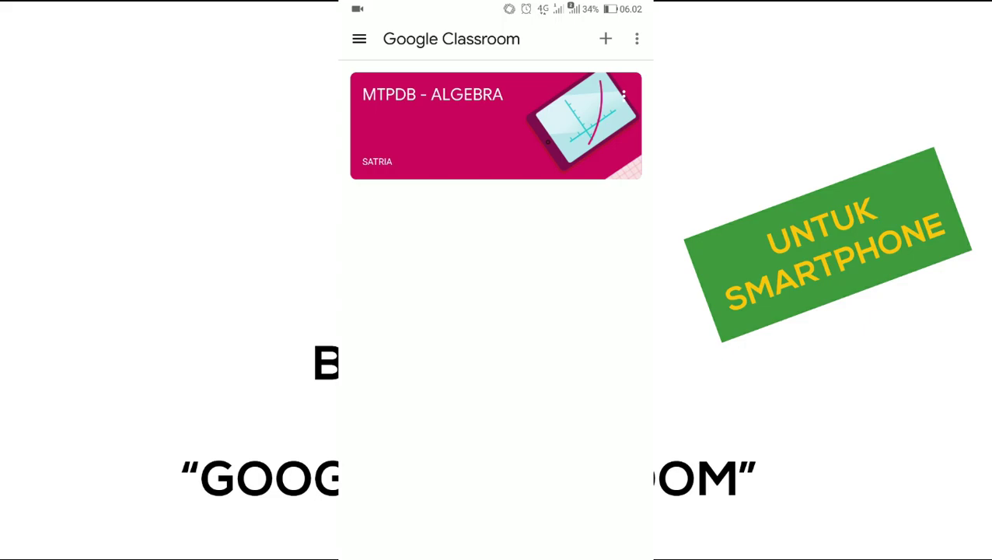
# Step: From the class list's + menu, choose 'Gabung ke kelas' to join a class by code
pyautogui.click(606, 38)
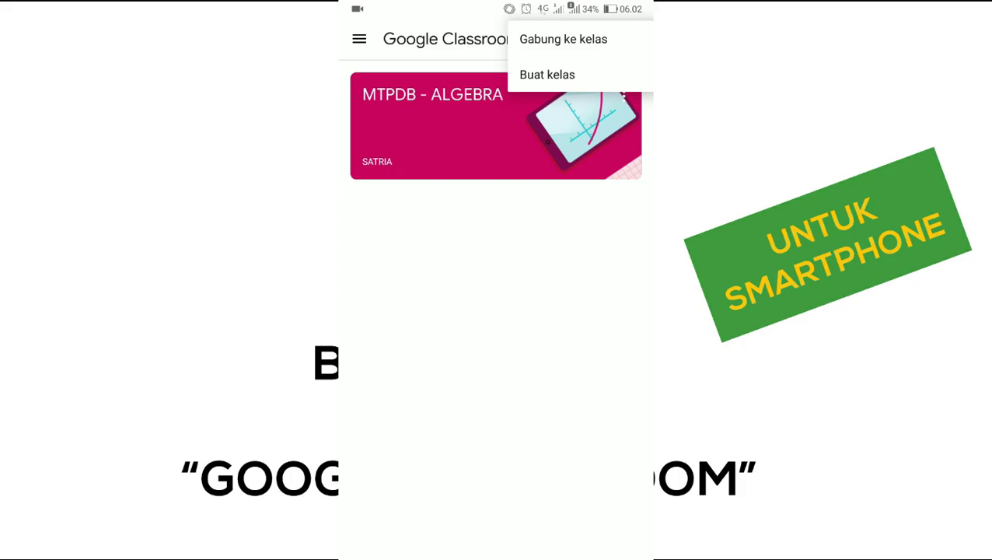
pyautogui.click(604, 47)
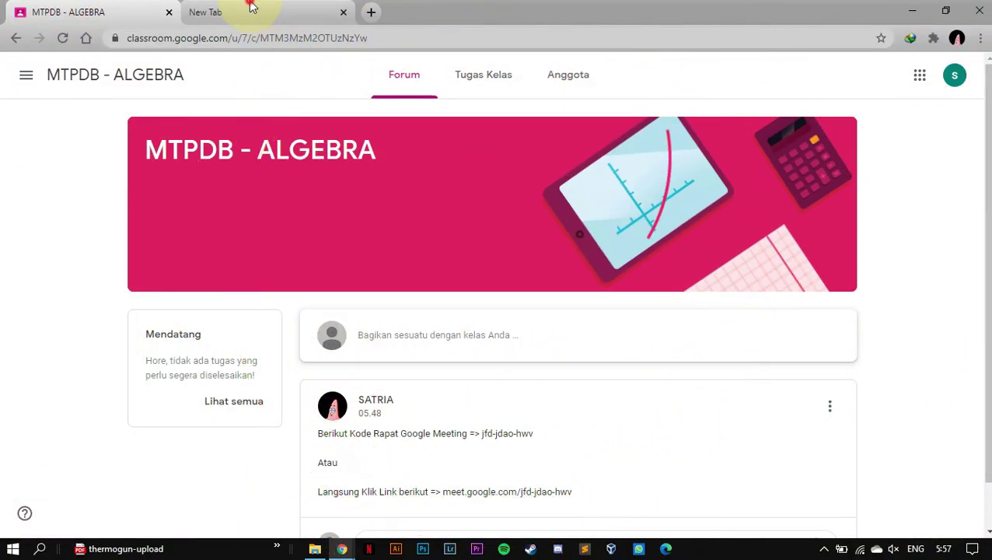
# Step: Load meet.google.com in the new tab, then return to the MTPDB - ALGEBRA class tab
pyautogui.click(252, 6)
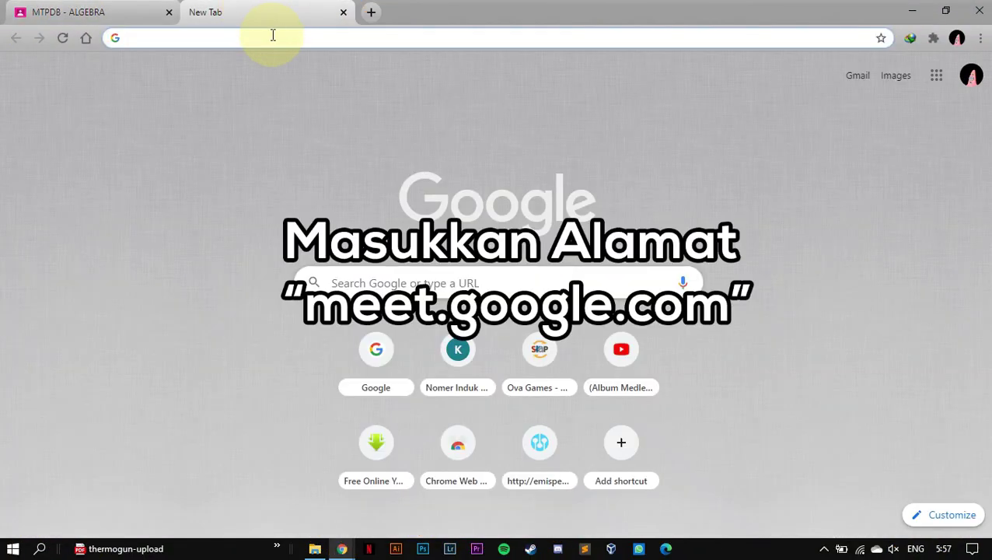
pyautogui.click(269, 35)
pyautogui.write('meet')
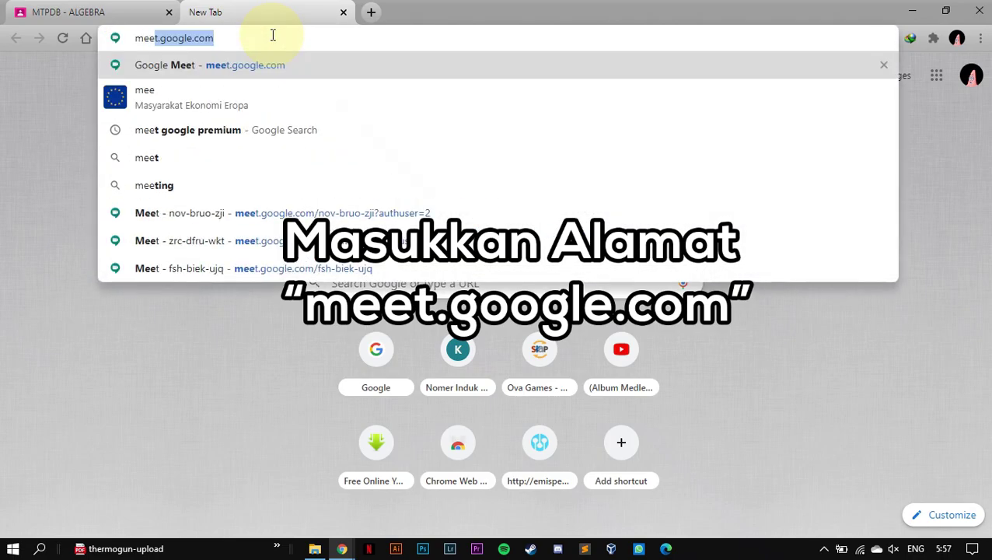
pyautogui.press('Return')
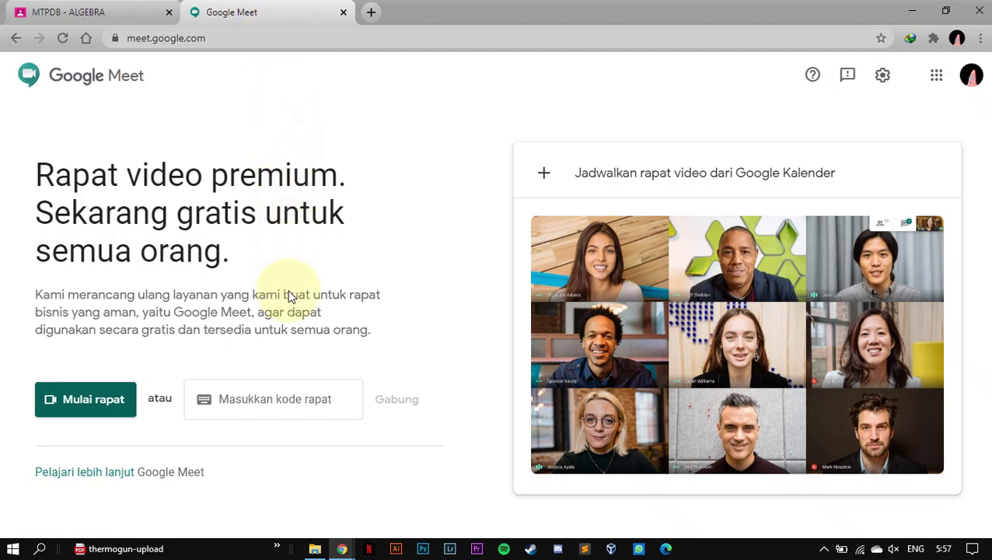
pyautogui.click(302, 401)
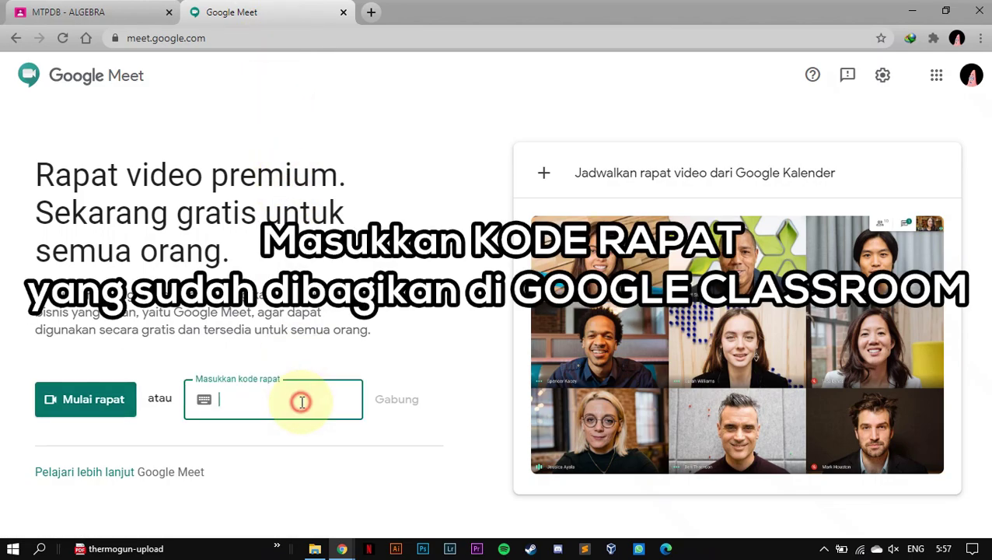
pyautogui.click(82, 13)
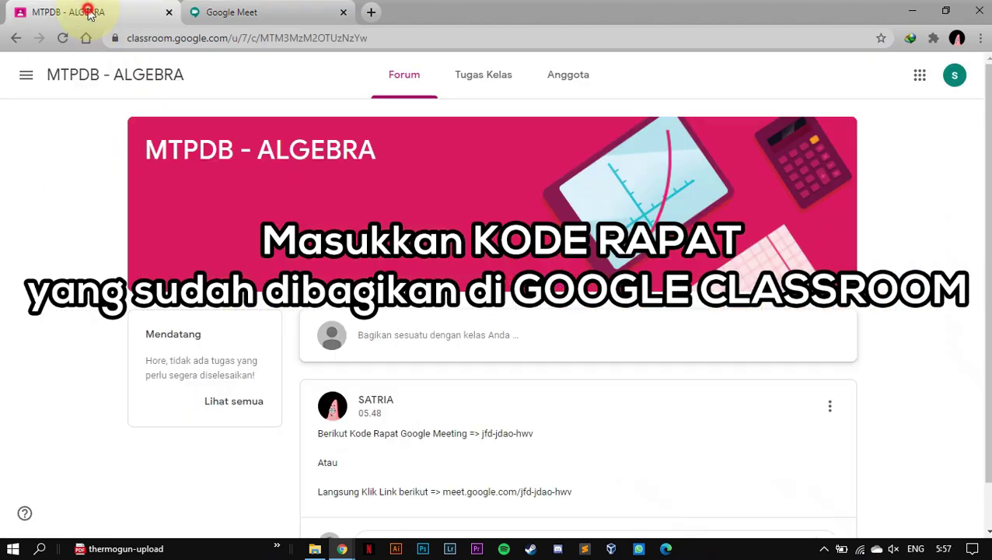
pyautogui.moveTo(483, 437); pyautogui.dragTo(533, 442)
pyautogui.rightClick(509, 432)
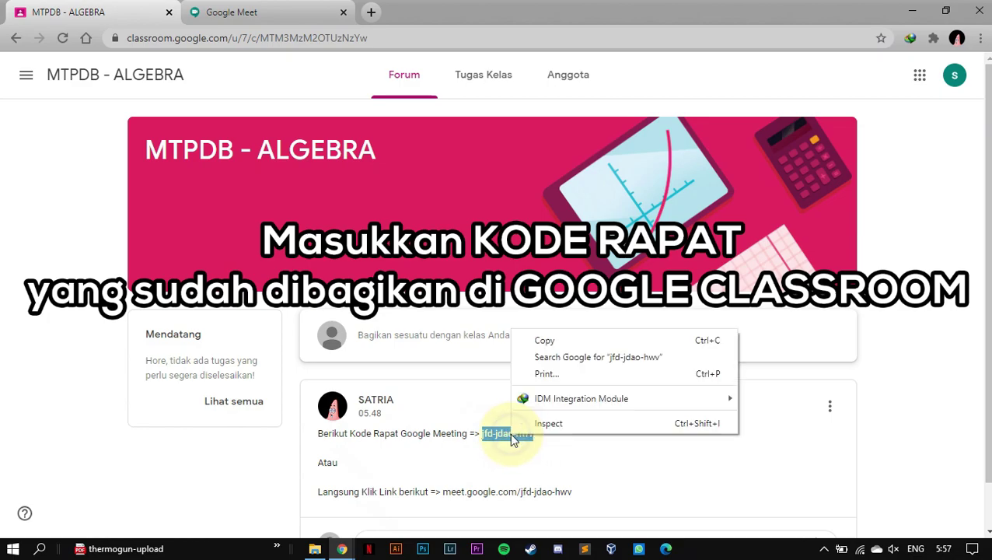
pyautogui.click(532, 347)
pyautogui.click(248, 11)
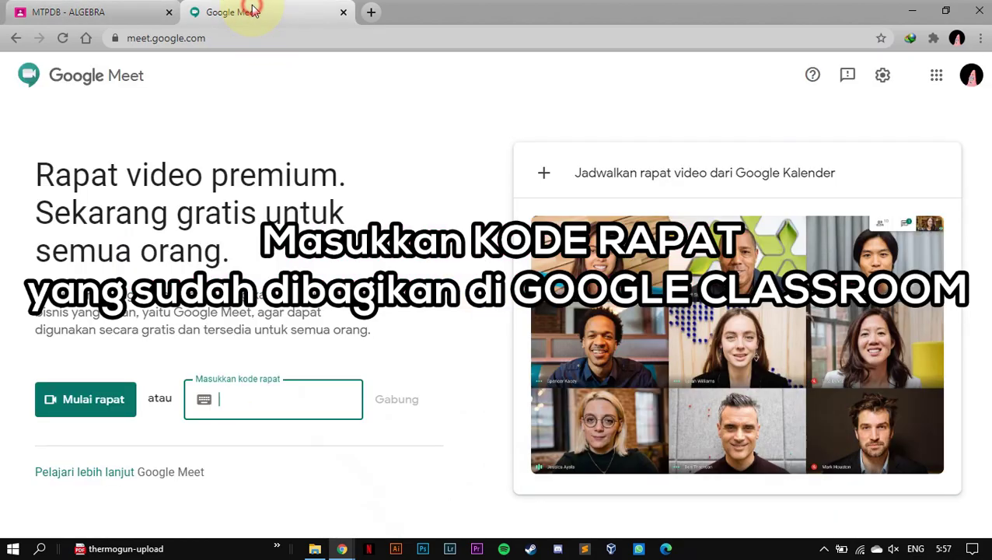
pyautogui.rightClick(280, 401)
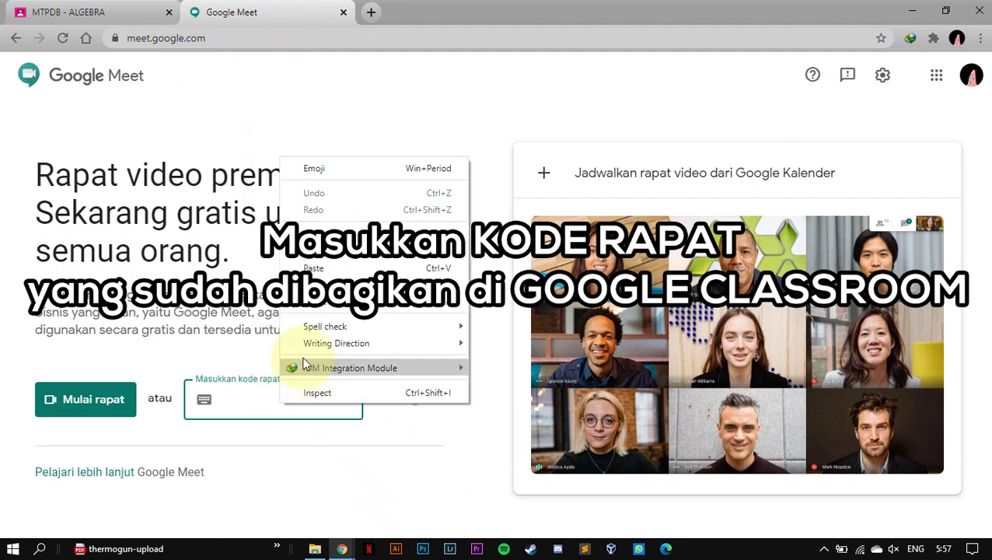
pyautogui.click(324, 275)
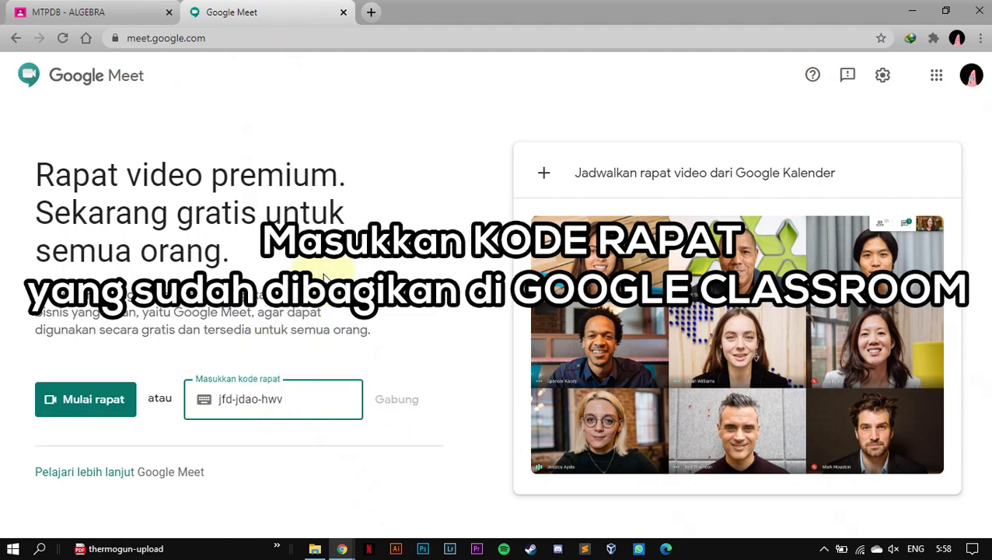
pyautogui.click(401, 401)
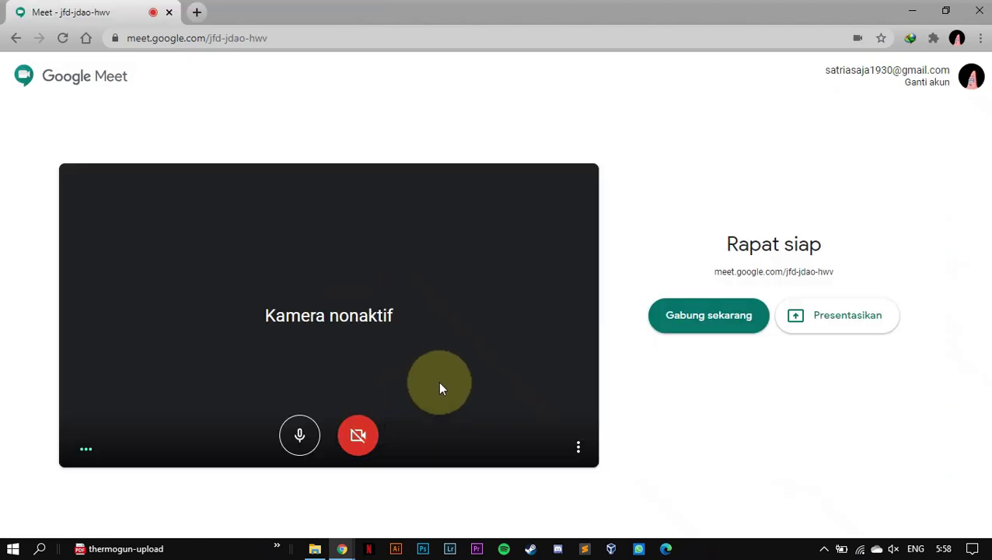
# Step: Join the jfd-jdao-hwv meeting with 'Gabung sekarang' and close the 'Tambahkan orang' dialog
pyautogui.click(710, 323)
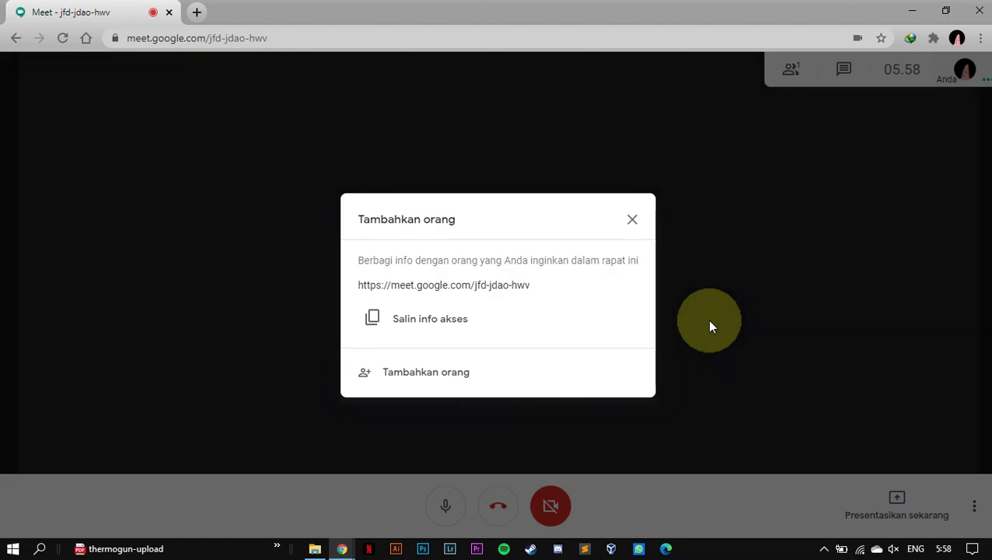
pyautogui.click(633, 221)
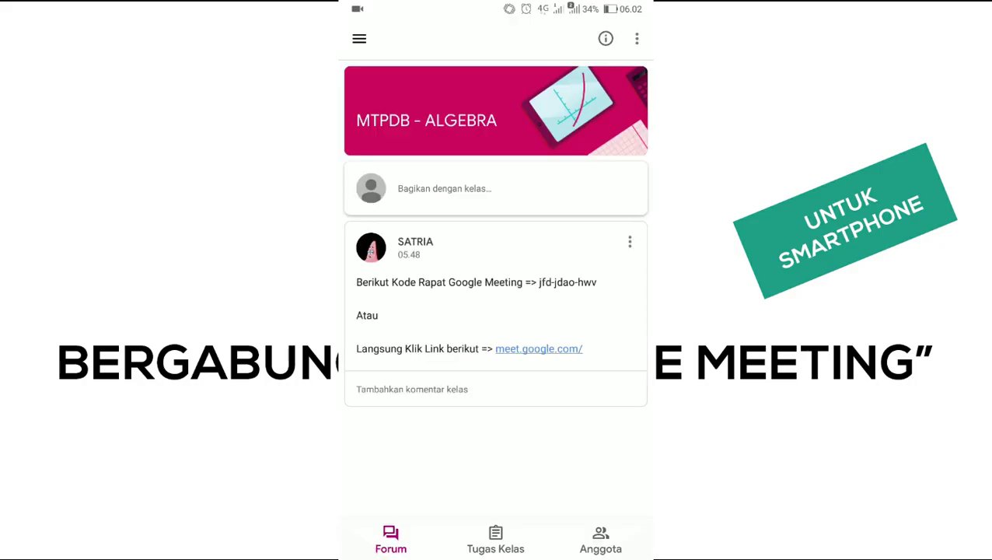
# Step: Follow the meet.google.com link in the MTPDB - ALGEBRA Forum post on the phone
pyautogui.click(543, 349)
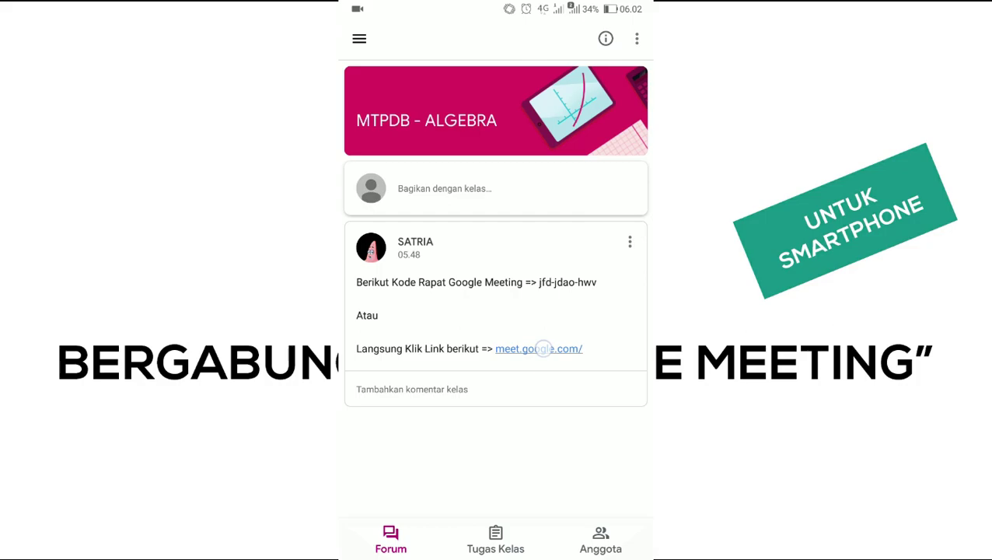